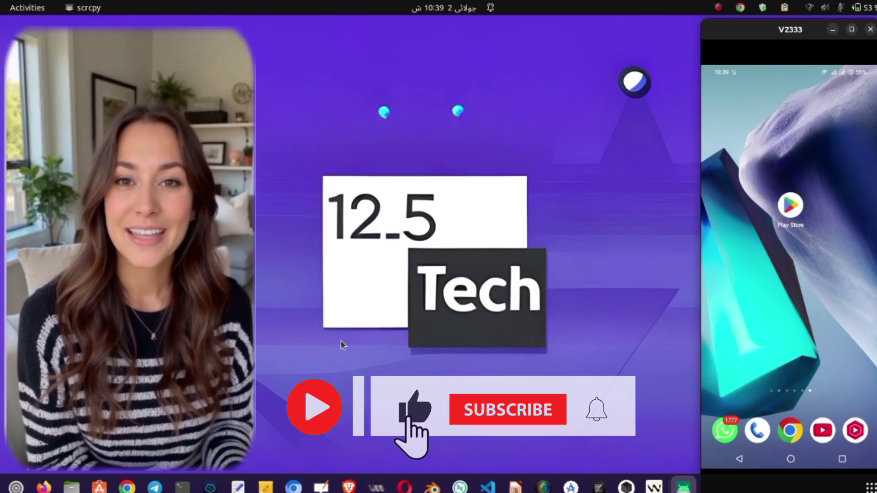
Launch Firefox, search for 'udp csutom', and open the udpcustom.online result.
left_click(43, 486)
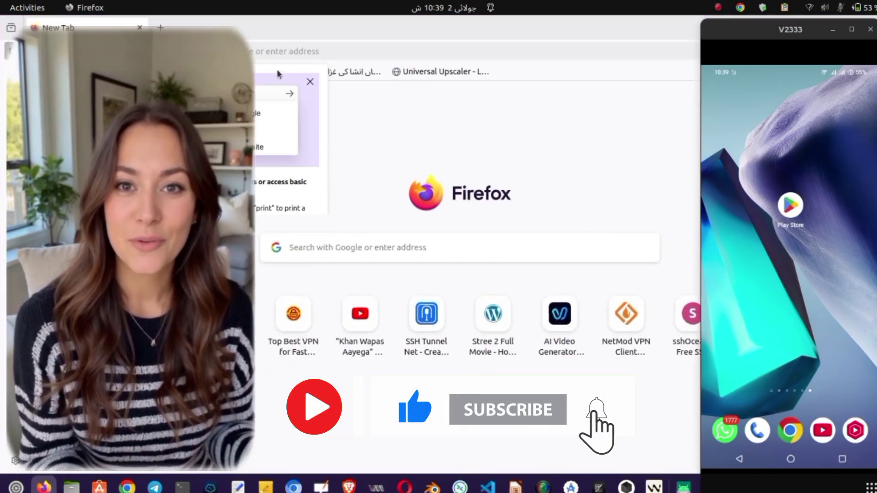
left_click(310, 81)
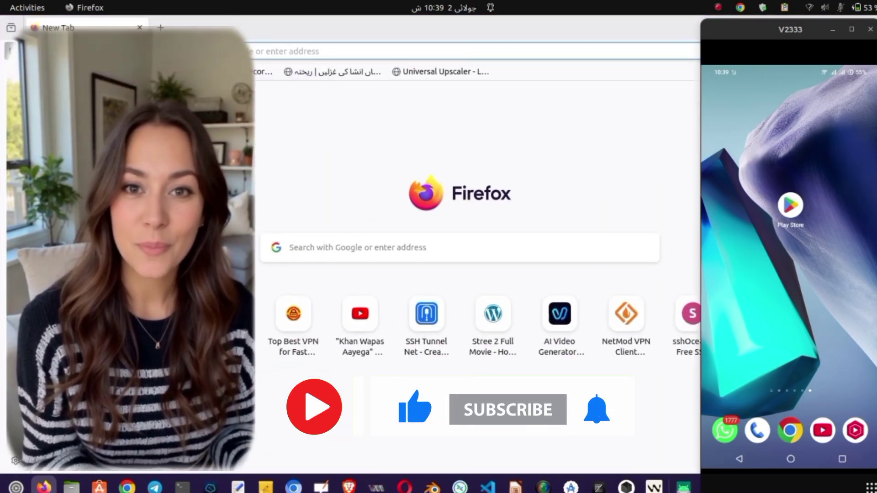
type("ud")
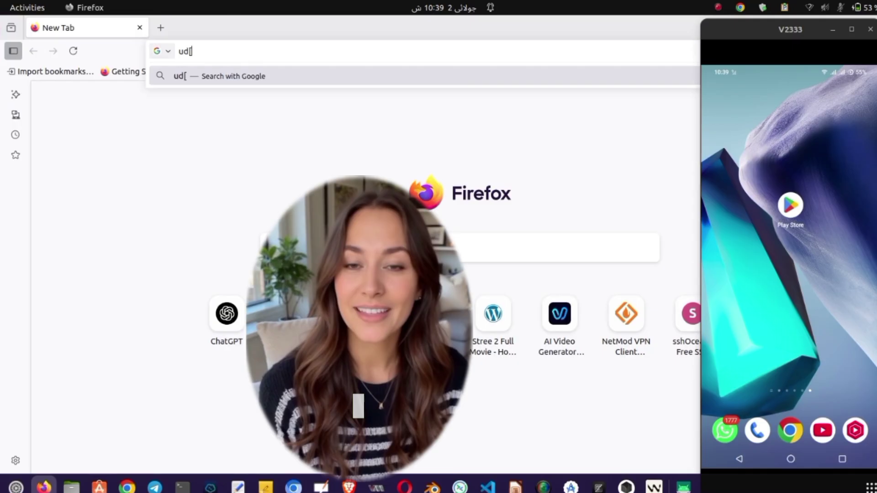
type("p csu")
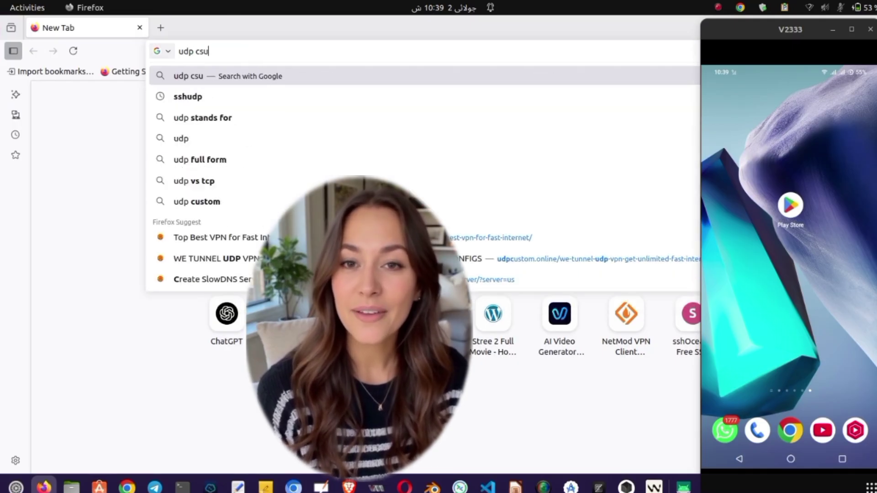
type("tom")
key("Return")
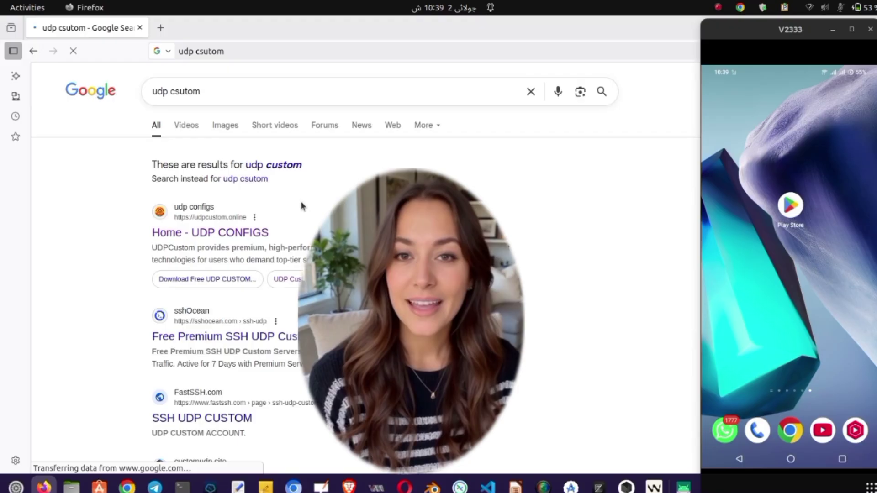
left_click(259, 237)
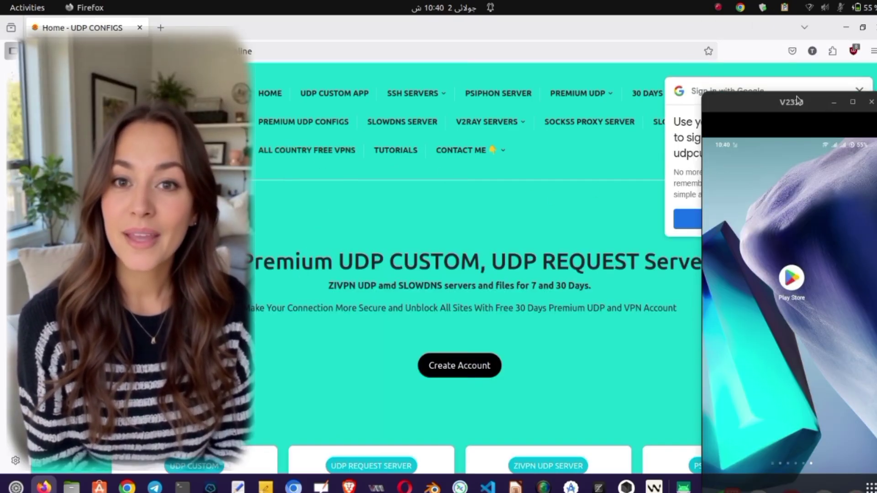
Move the phone mirror window aside and open the 30 Days UDP Custom servers page.
mouse_move(798, 101)
left_mouse_down()
mouse_move(365, 26)
mouse_move(437, 31)
left_mouse_up()
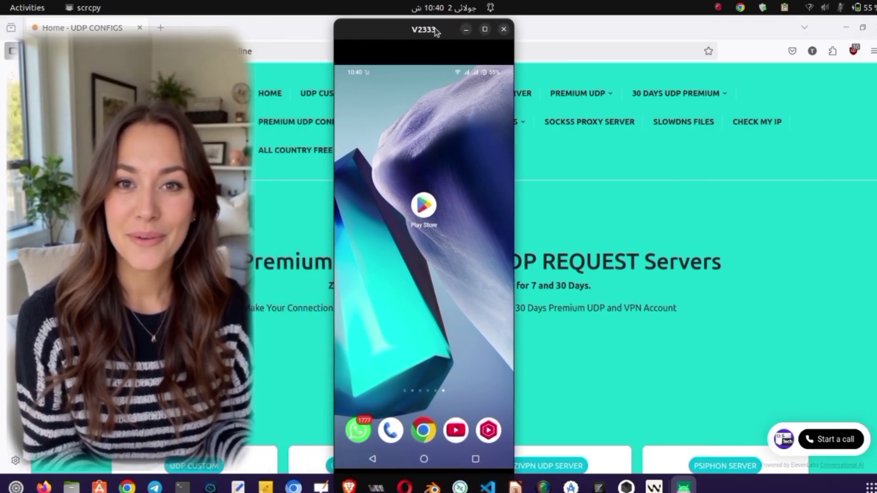
mouse_move(677, 93)
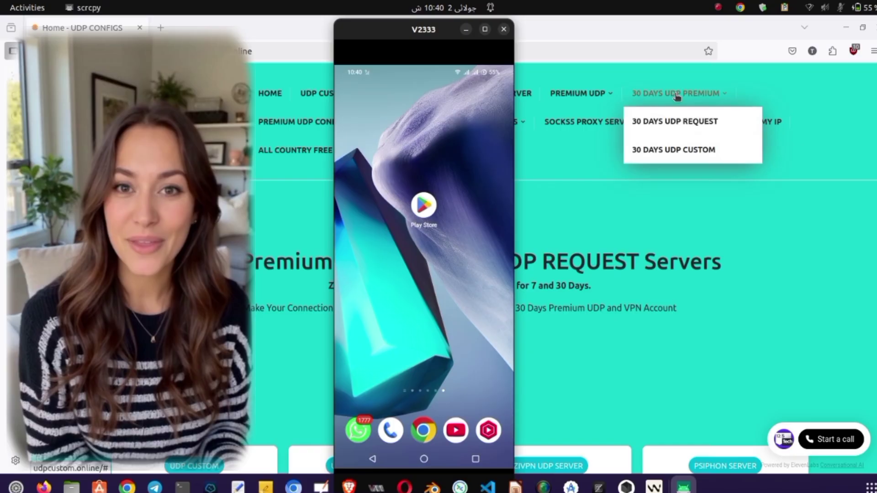
left_click(687, 150)
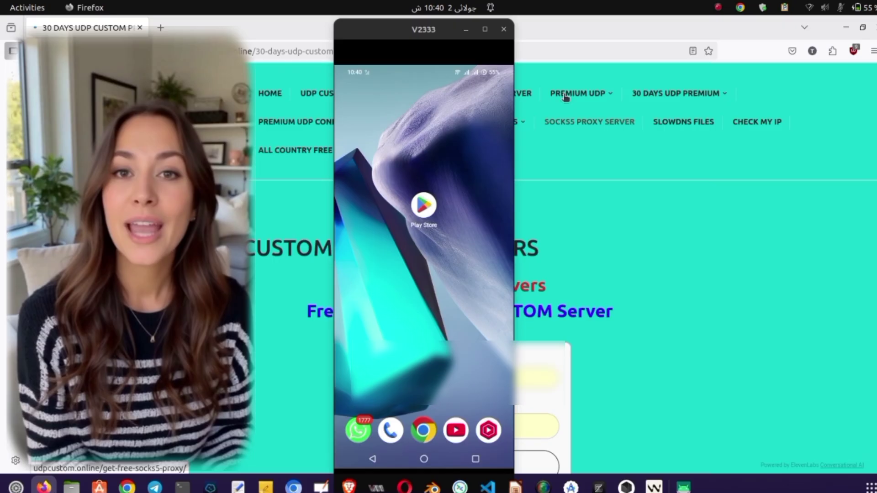
left_click_drag(448, 33, 785, 29)
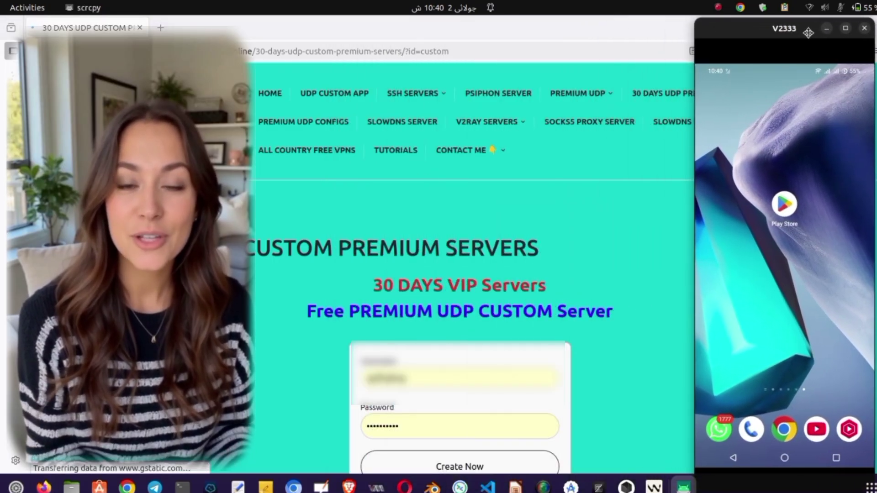
scroll(460, 274, "down", 5)
Replace the autofilled password, pass the reCAPTCHA, and create the 30-day server account.
left_click(408, 171)
key("ctrl+a")
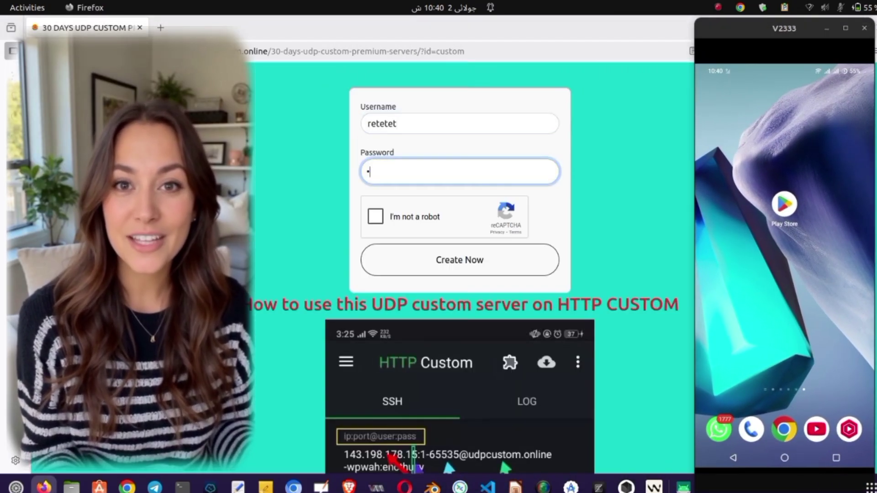
left_click(375, 216)
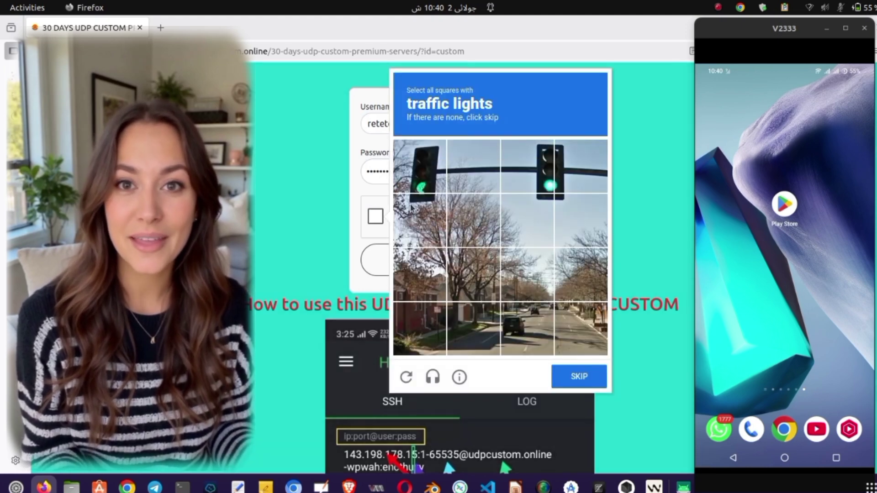
left_click(504, 261)
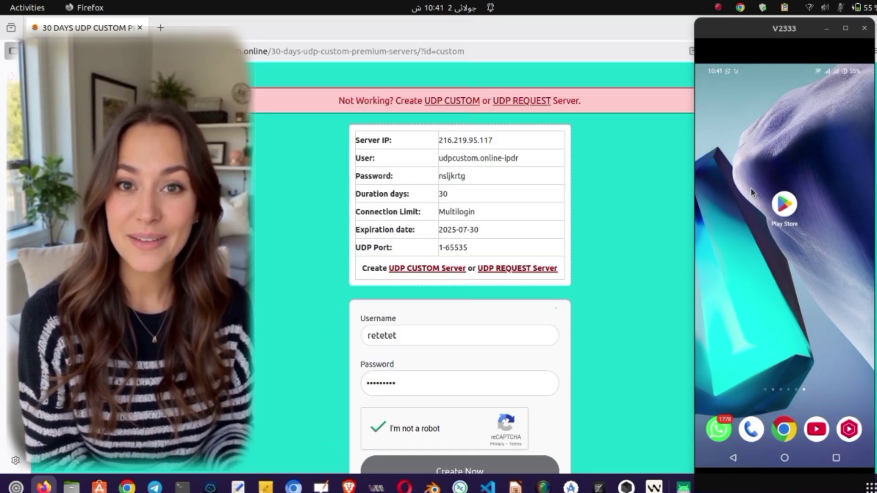
Launch the Play Store from the mirrored phone's home screen.
left_click(785, 208)
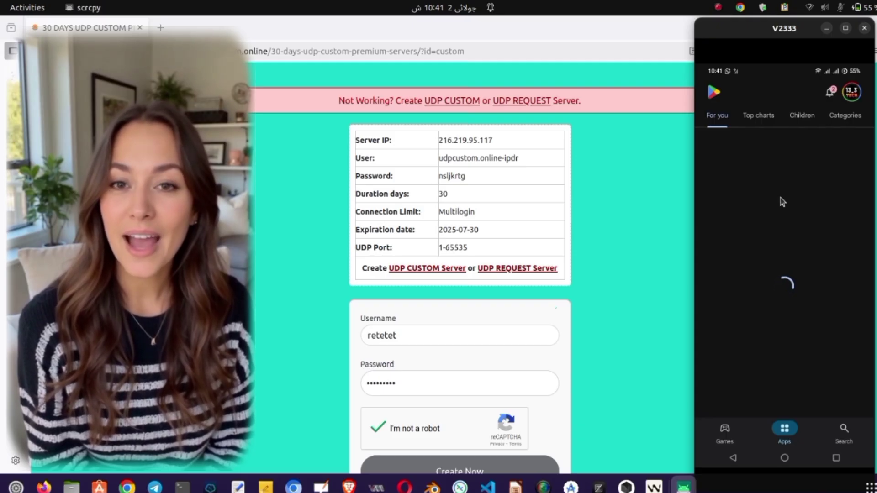
Search the Play Store for 'http custom' and open the installed HTTP Custom app.
left_click(754, 91)
type("H")
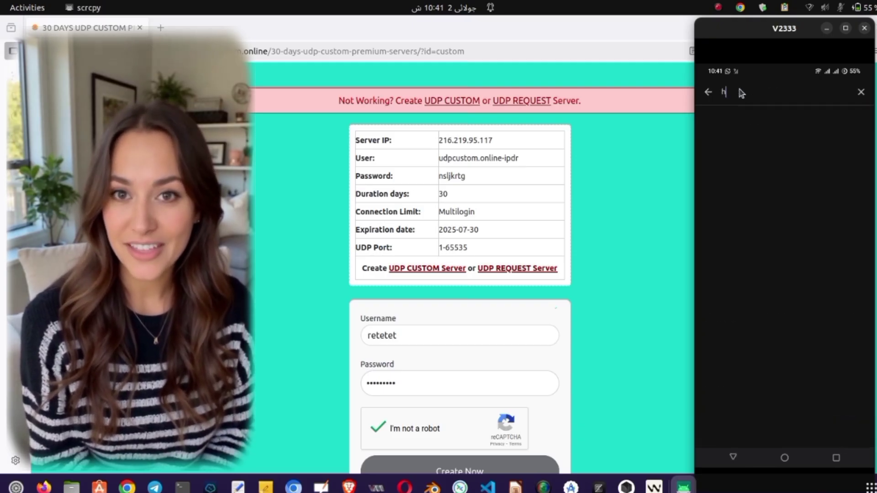
type("http custom")
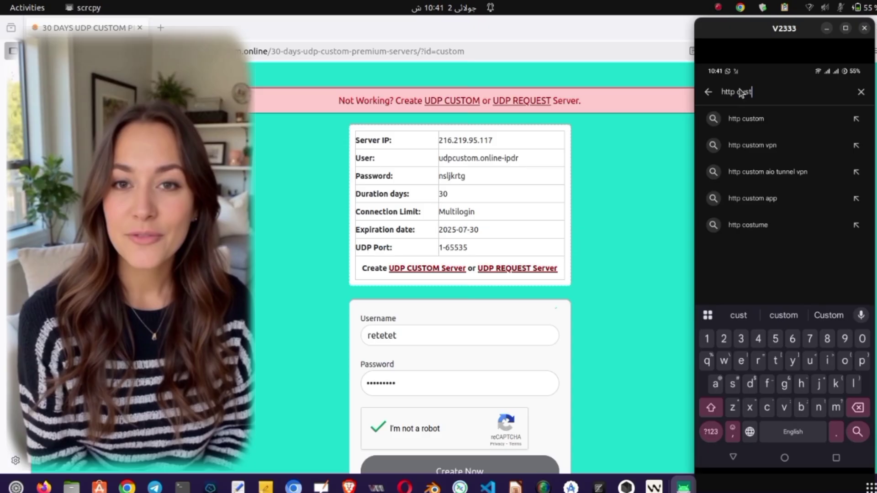
key("Return")
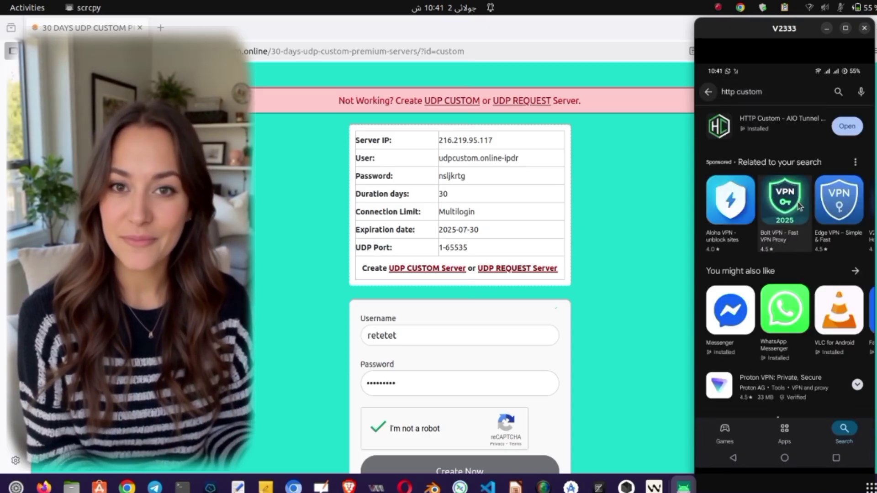
left_click(780, 127)
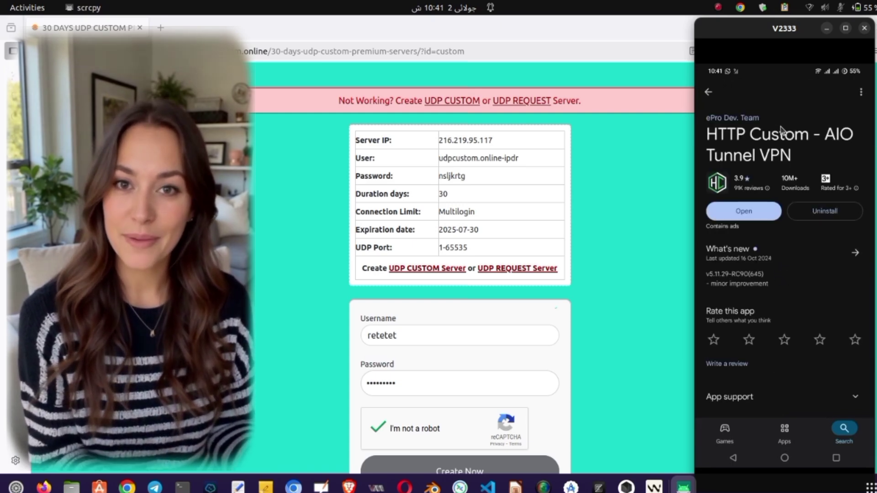
left_click(744, 211)
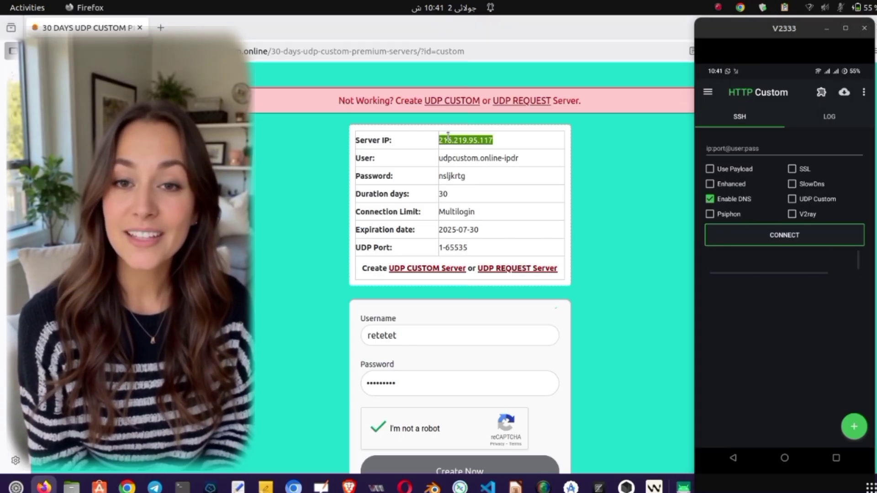
Enable UDP Custom and paste server IP 216.219.95.117 with port range 1-65535.
left_click(793, 200)
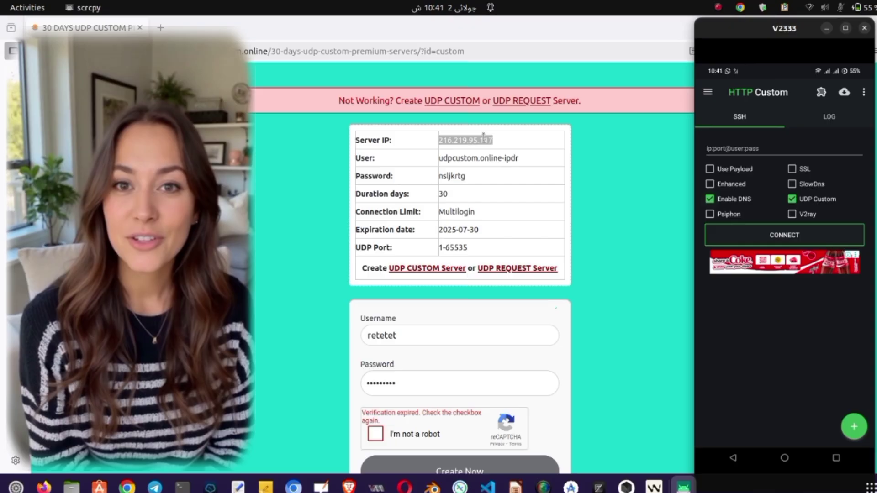
left_click_drag(493, 140, 440, 140)
left_click(729, 150)
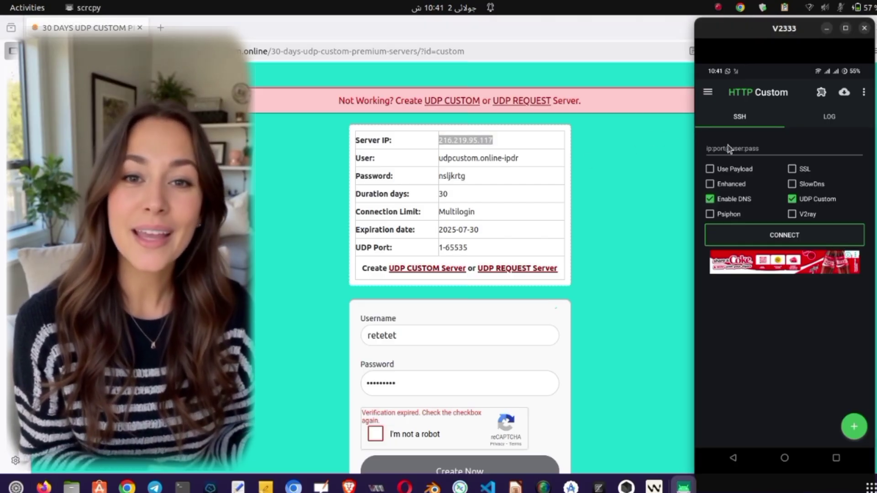
key("ctrl+v")
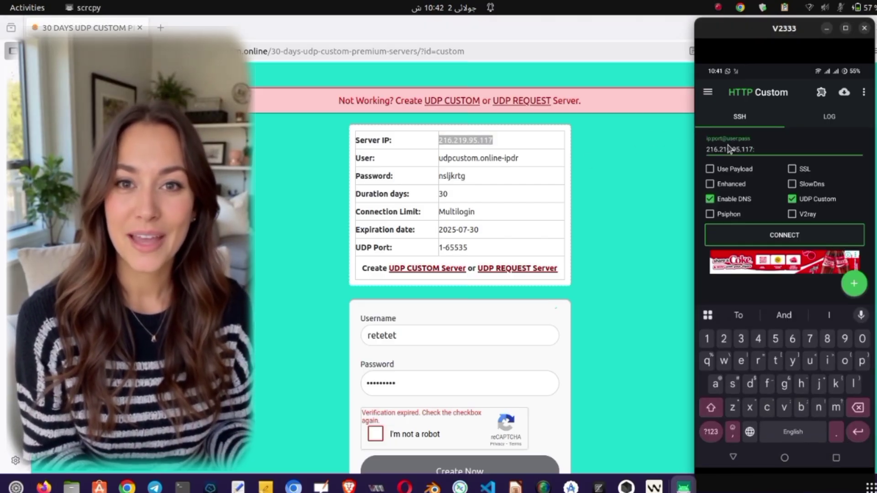
type(":")
double_click(453, 248)
key("ctrl+c")
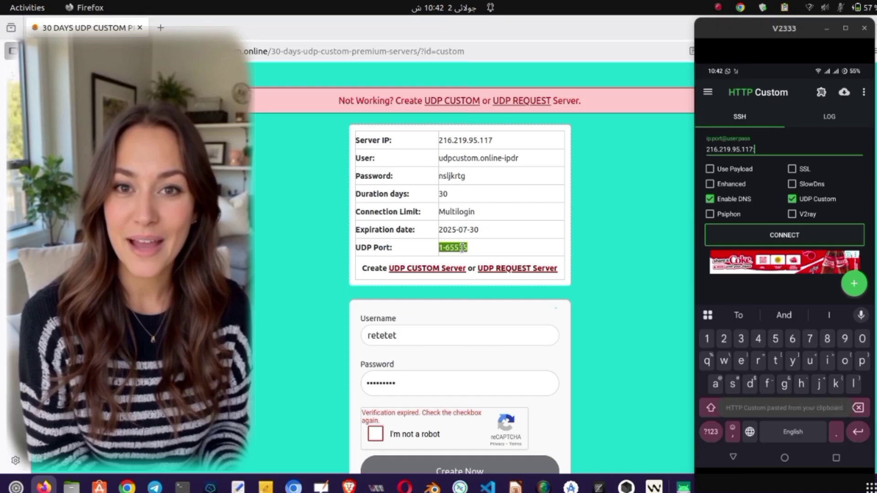
left_click(764, 149)
key("ctrl+v")
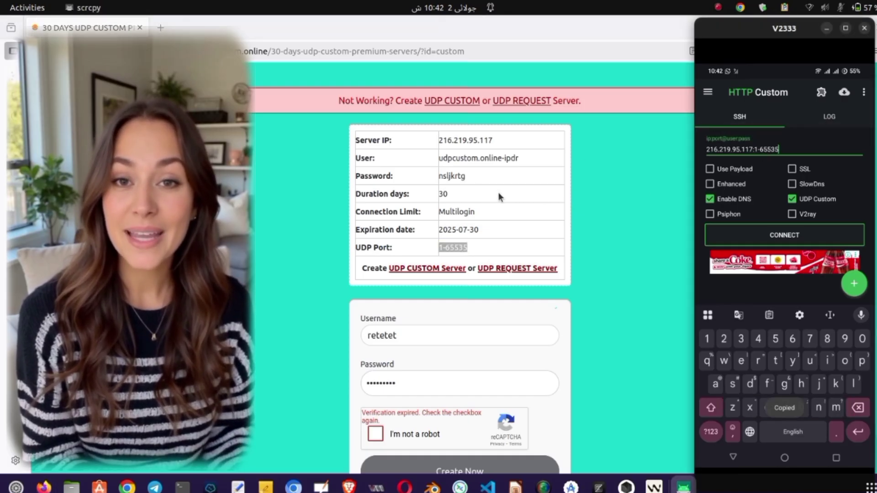
Append the server username and password to the connection string.
double_click(464, 158)
key("ctrl+c")
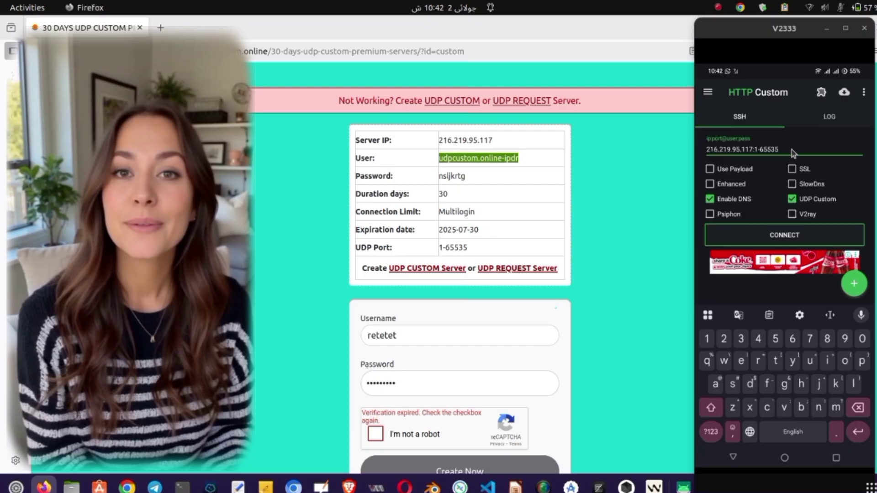
left_click(711, 432)
key("ctrl+v")
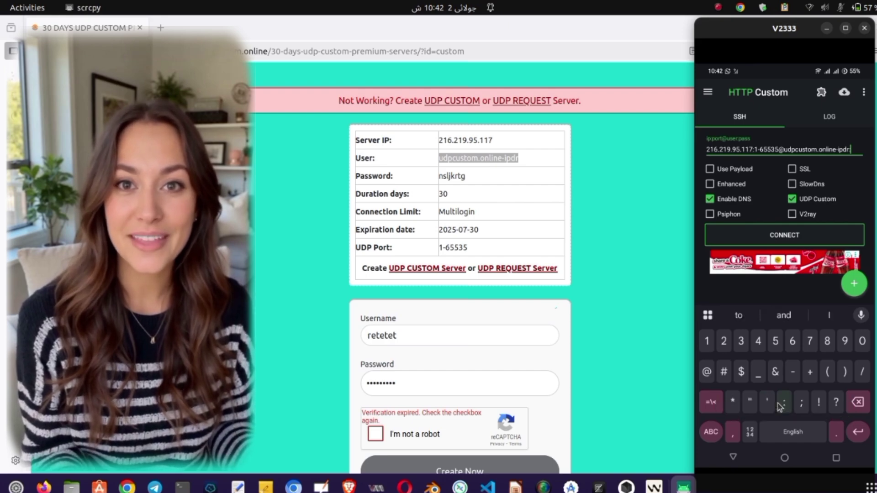
double_click(452, 176)
type(":")
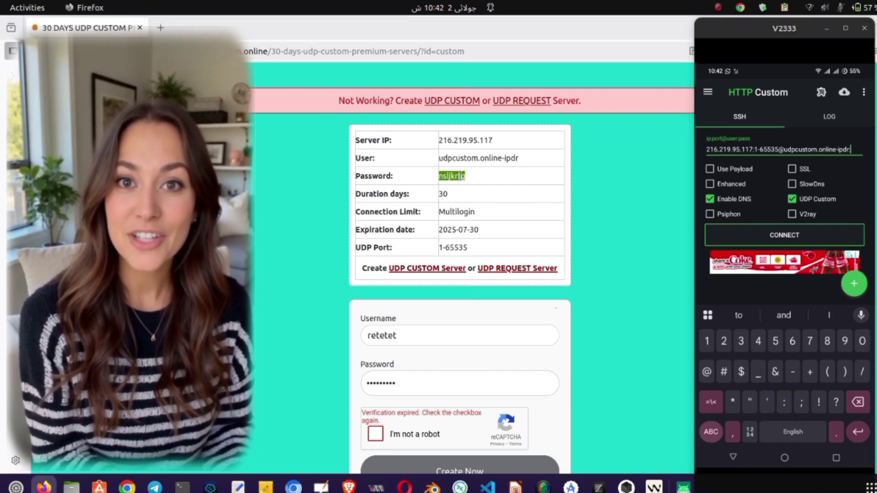
left_click(859, 153)
key("ctrl+v")
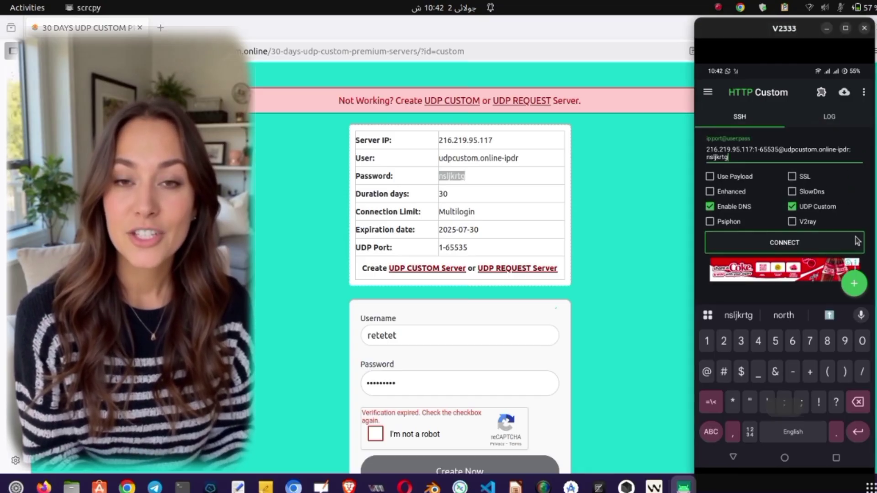
Connect to the UDP Custom server, confirm UDP Connected in the log, and return to SSH.
left_click(857, 240)
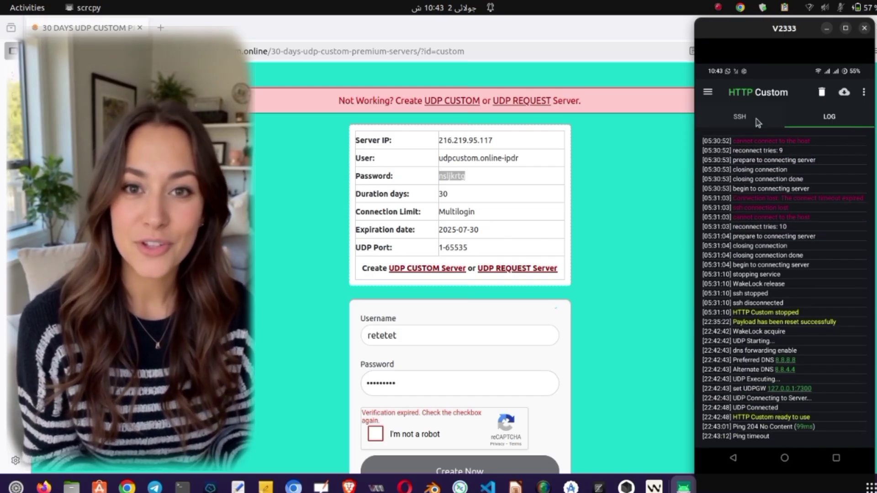
left_click(740, 117)
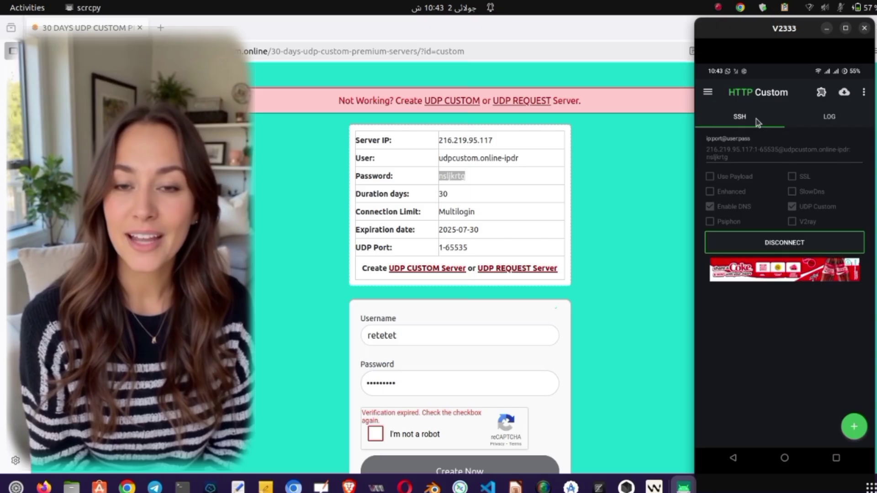